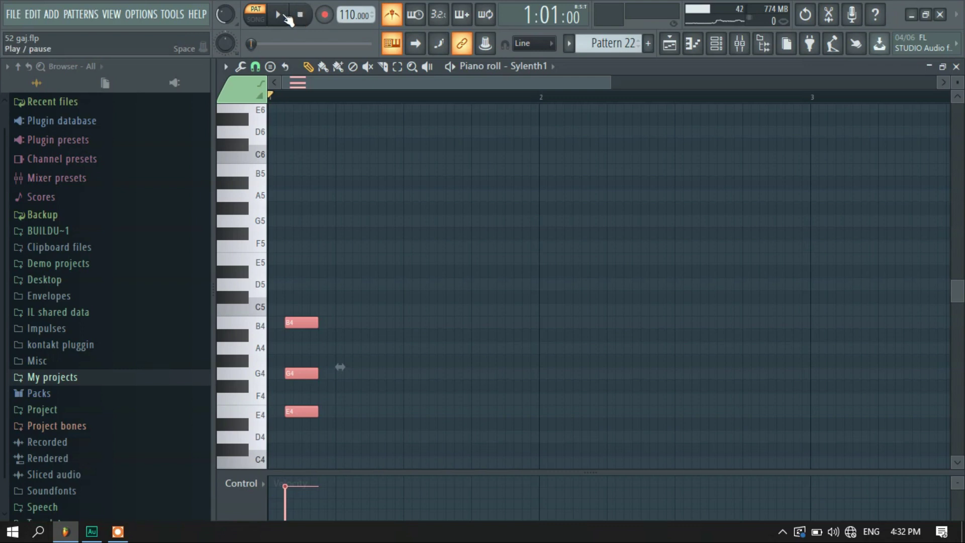
Step: Place the E4-G4-B4 chord on step 4 of bar 1, copy it to step 7, and play the pattern after each placement
{"action": "left_click", "coordinate": [285, 17]}
{"action": "left_click", "coordinate": [299, 15]}
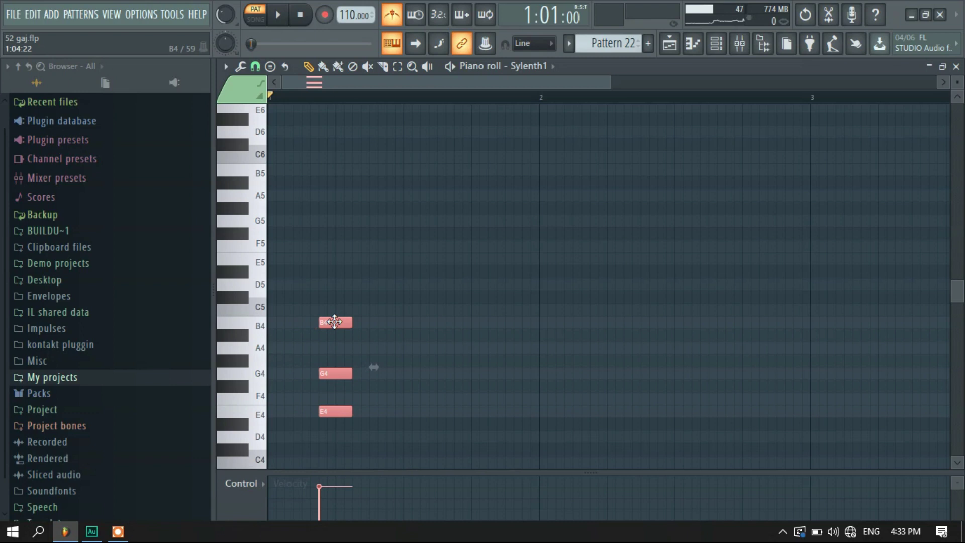
{"action": "left_click", "coordinate": [277, 11]}
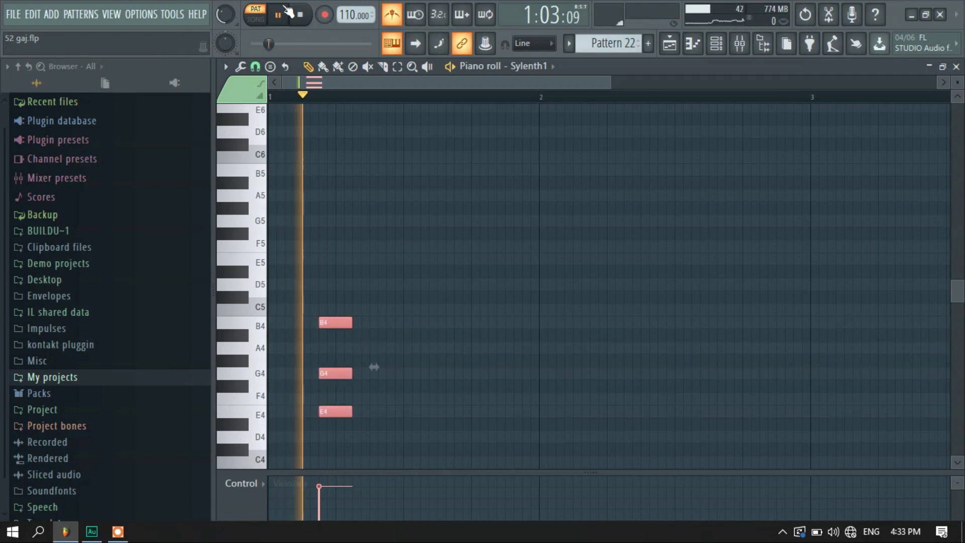
{"action": "left_click", "coordinate": [301, 15]}
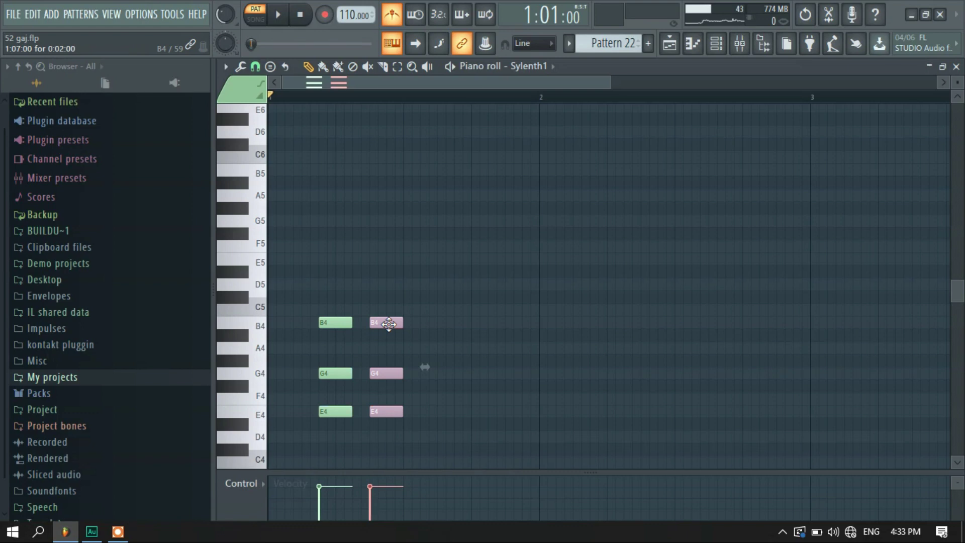
{"action": "left_click", "coordinate": [280, 16]}
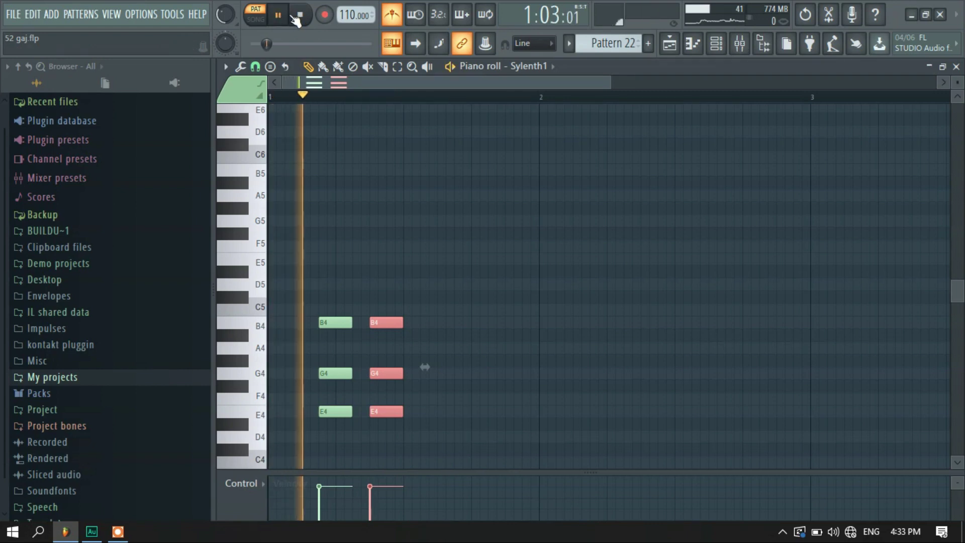
{"action": "key", "text": "space"}
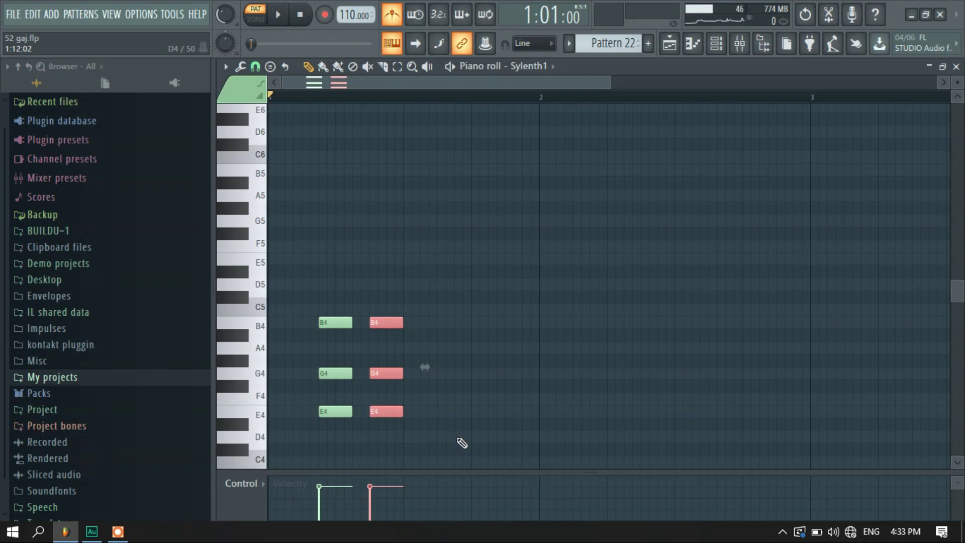
Step: Select both chords in Pattern 22, duplicate them half a bar further along, and play the full chord progression in Pattern 3
{"action": "left_click", "coordinate": [455, 442], "text": "ctrl"}
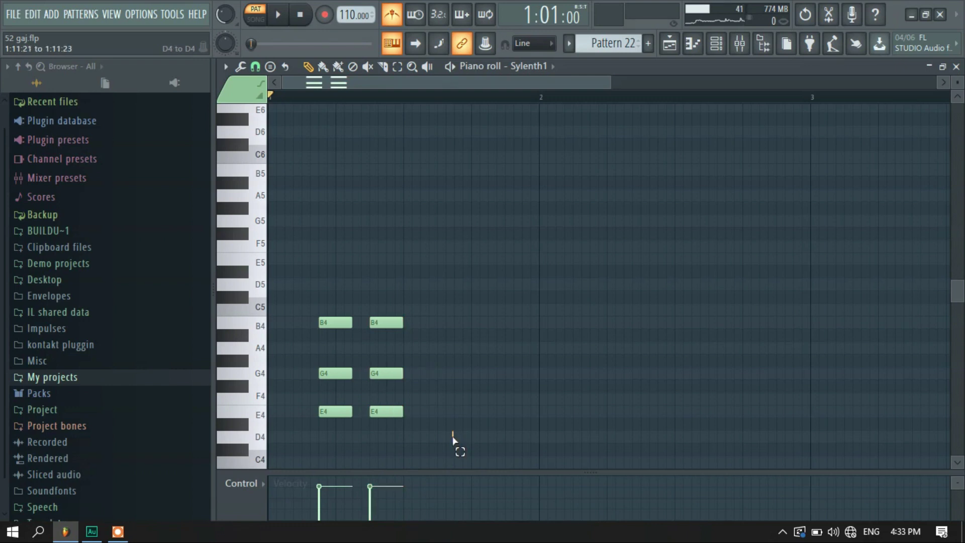
{"action": "left_click_drag", "start_coordinate": [453, 442], "coordinate": [319, 274]}
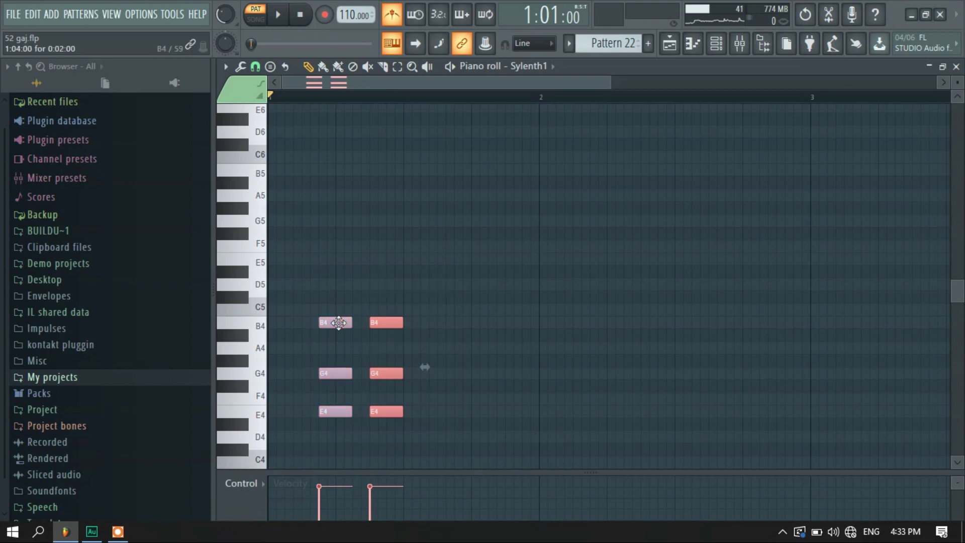
{"action": "left_click_drag", "start_coordinate": [339, 323], "coordinate": [473, 326]}
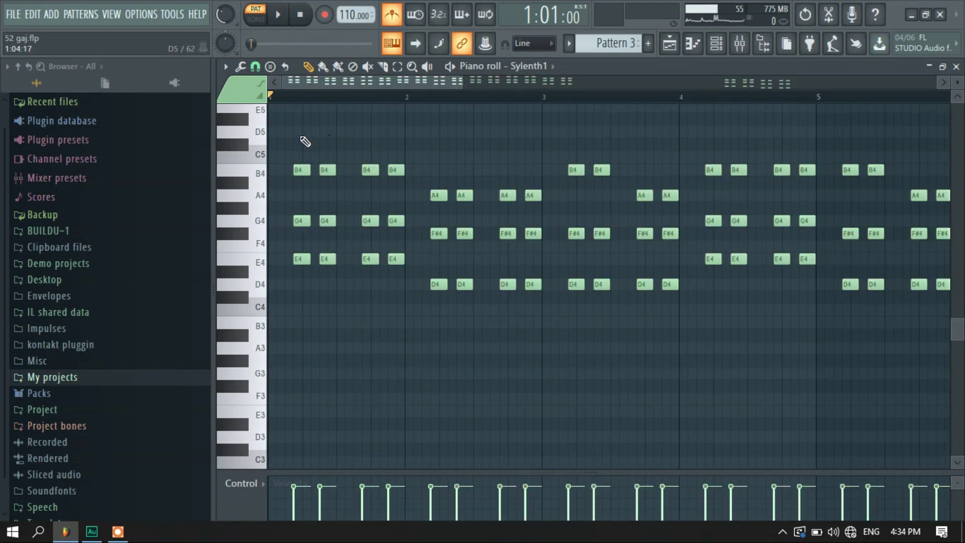
{"action": "key", "text": "space"}
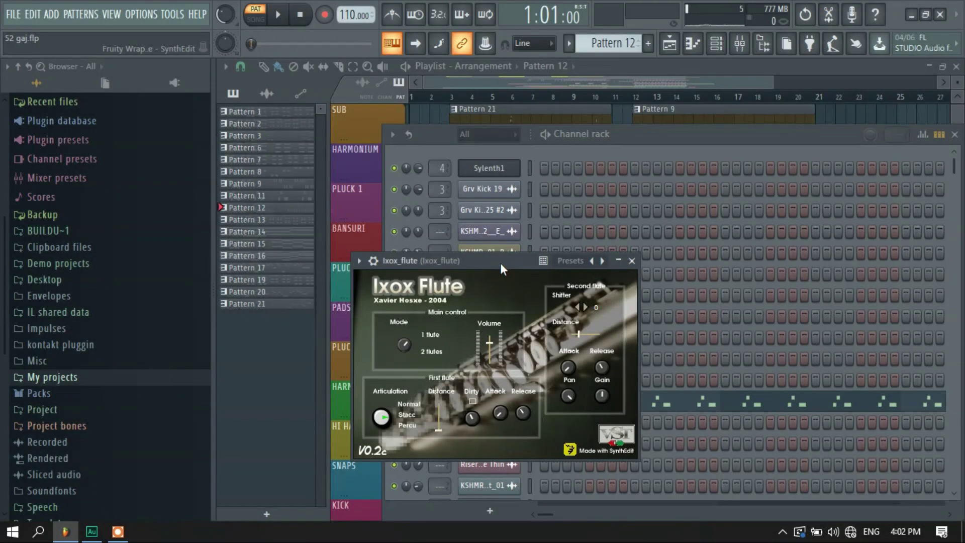
Step: Close the Ixox Flute plugin and play its Pattern 12 melody in the piano roll
{"action": "left_click_drag", "start_coordinate": [499, 263], "coordinate": [506, 246]}
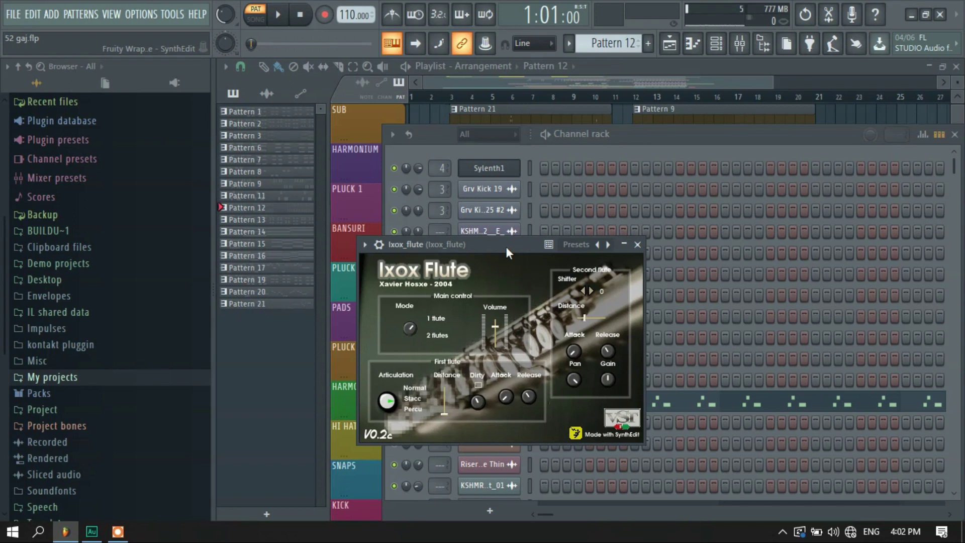
{"action": "left_click", "coordinate": [637, 244]}
{"action": "left_click", "coordinate": [606, 405]}
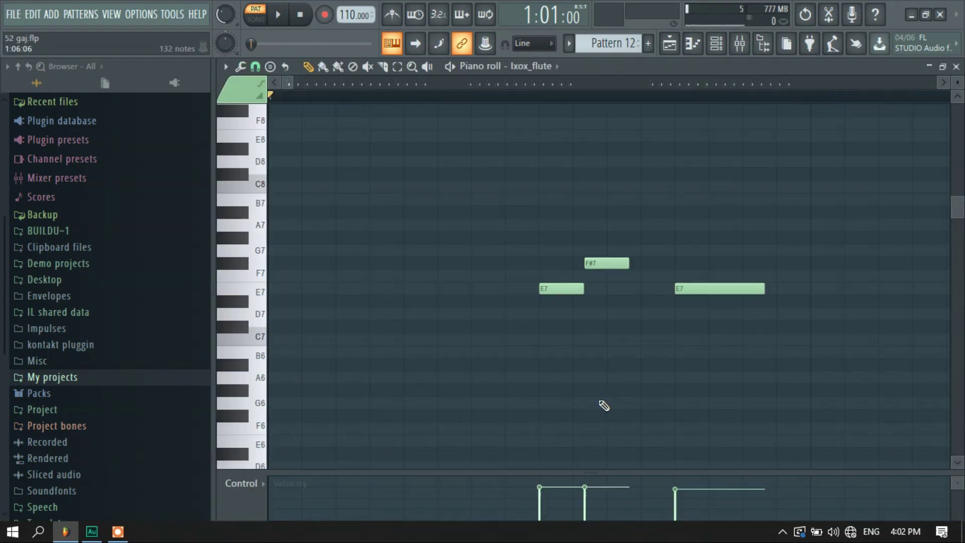
{"action": "key", "text": "space"}
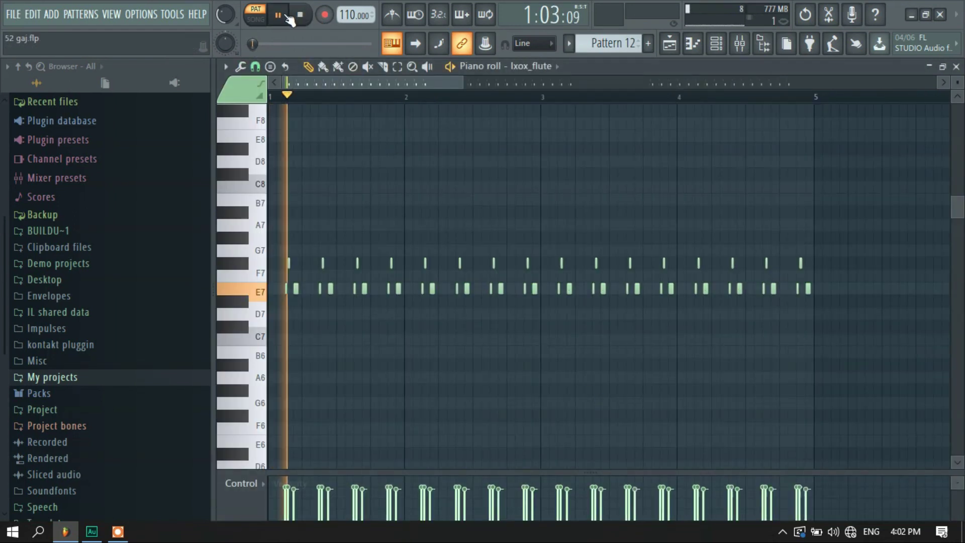
{"action": "left_click", "coordinate": [300, 16]}
Step: Play the soloed ACAPELLA track in the playlist from just before bar 3
{"action": "key", "text": "F5"}
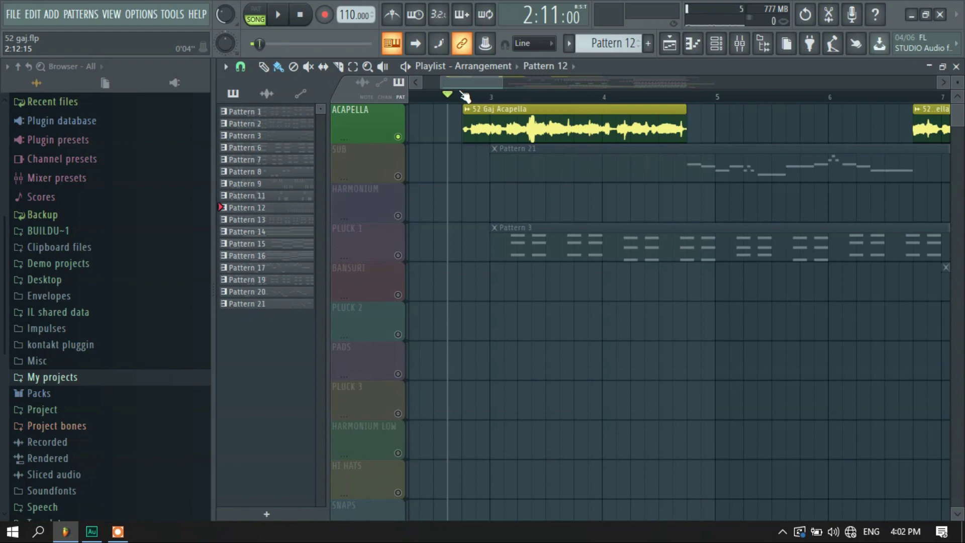
{"action": "key", "text": "space"}
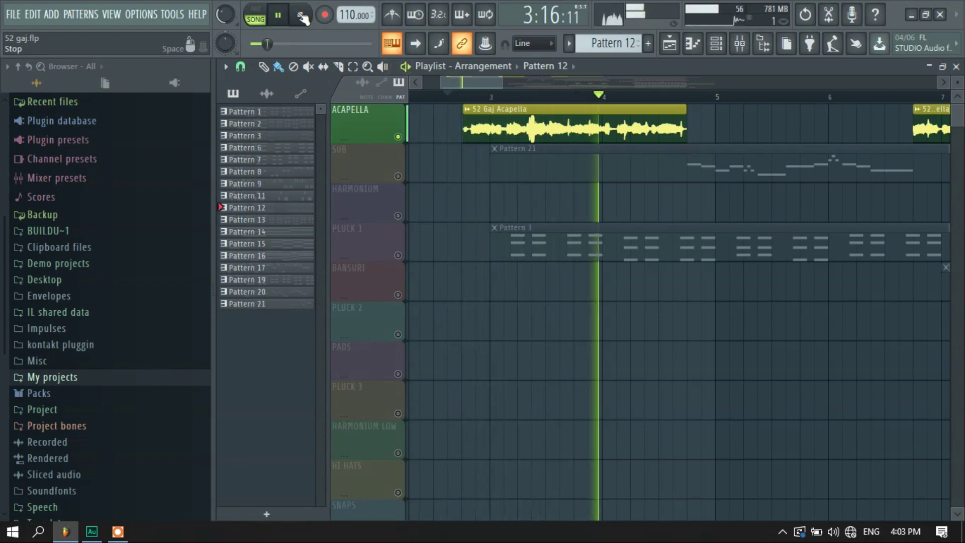
{"action": "left_click", "coordinate": [303, 16]}
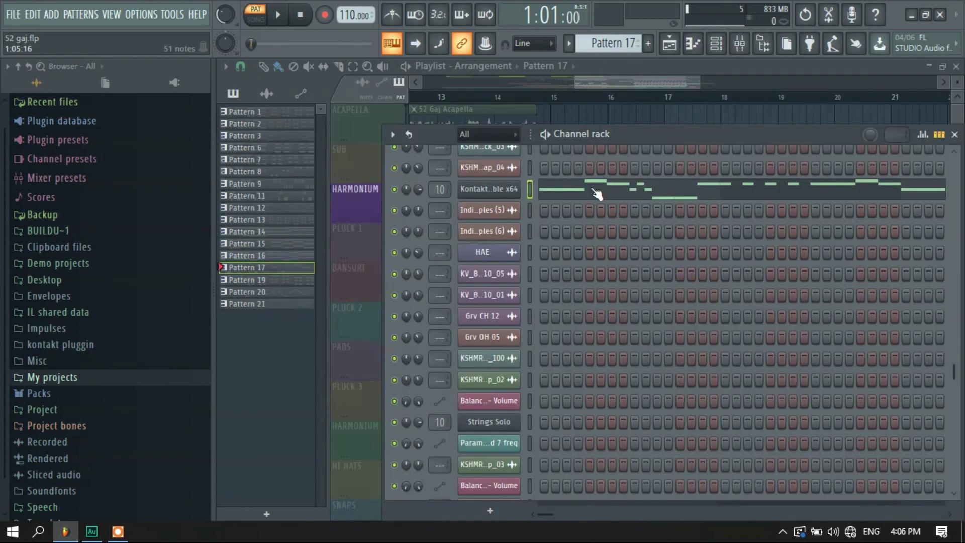
Step: Play the Kontakt melody of Pattern 17 in the piano roll, followed by the Sylenth1 #4 chords of Pattern 15
{"action": "left_click", "coordinate": [596, 194]}
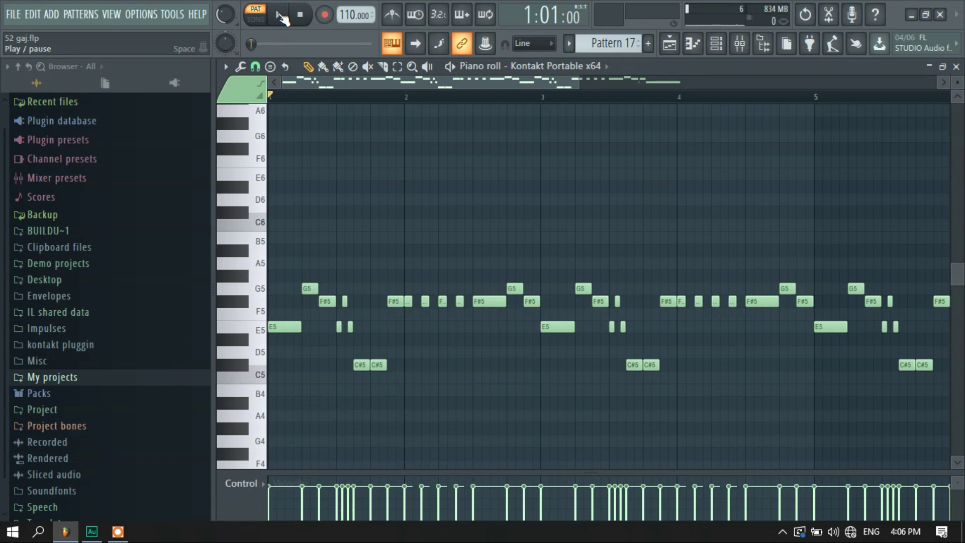
{"action": "left_click", "coordinate": [281, 16]}
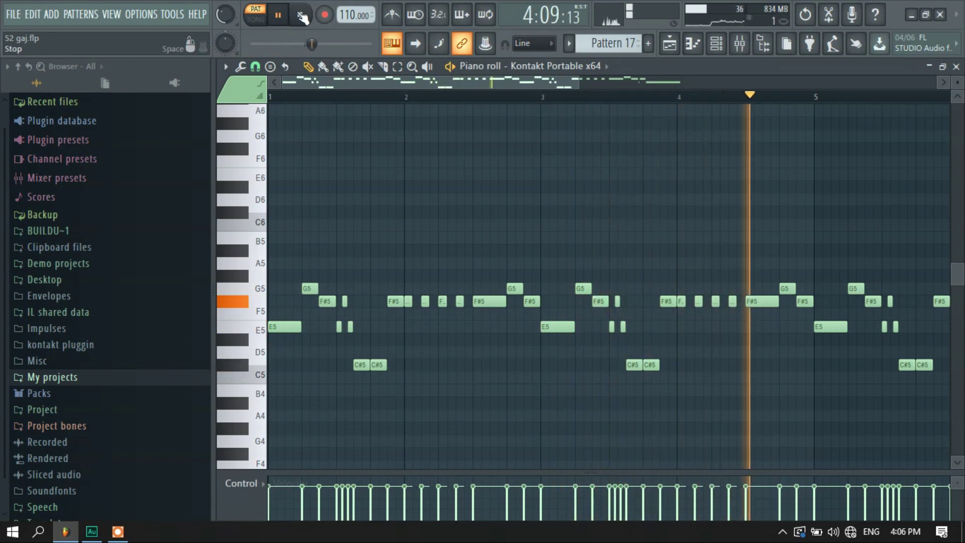
{"action": "left_click_drag", "start_coordinate": [484, 82], "coordinate": [604, 75]}
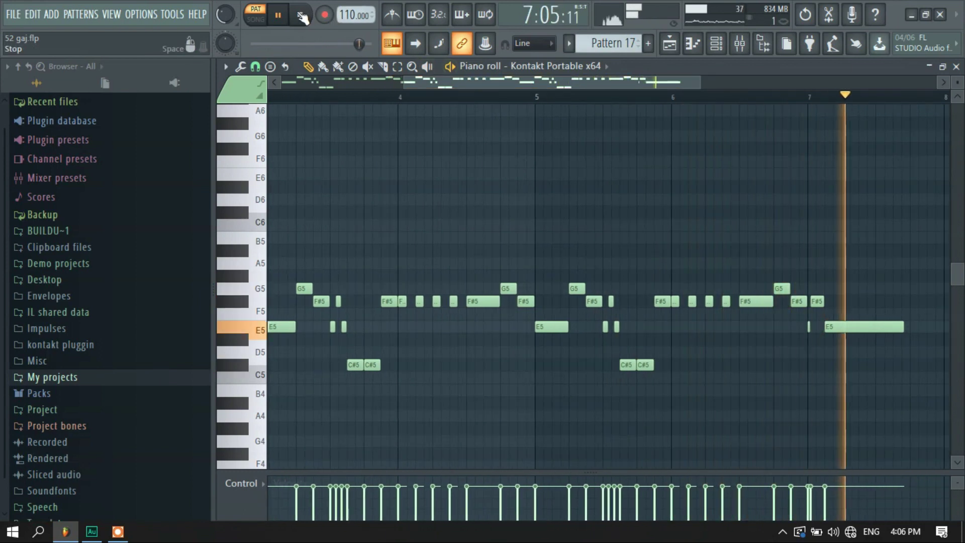
{"action": "left_click", "coordinate": [302, 17]}
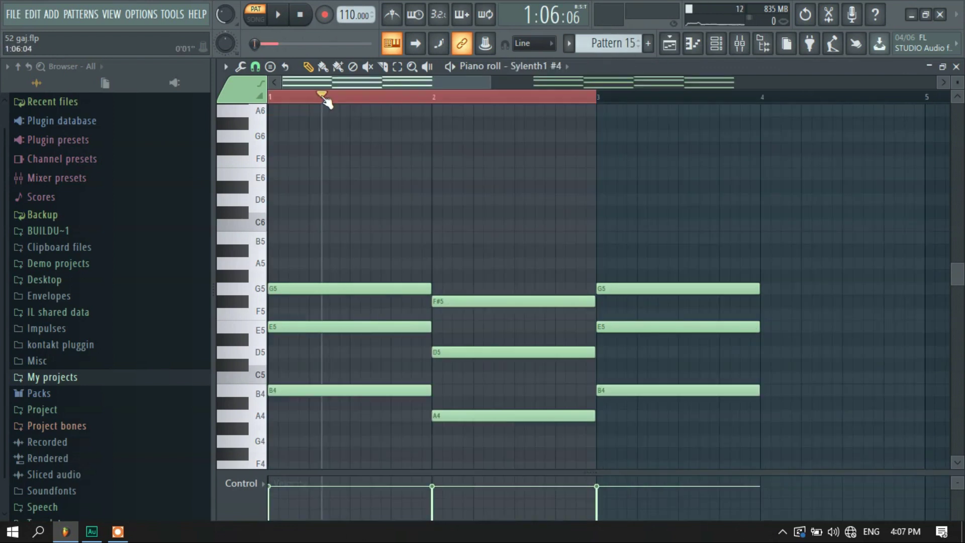
{"action": "left_click", "coordinate": [280, 16]}
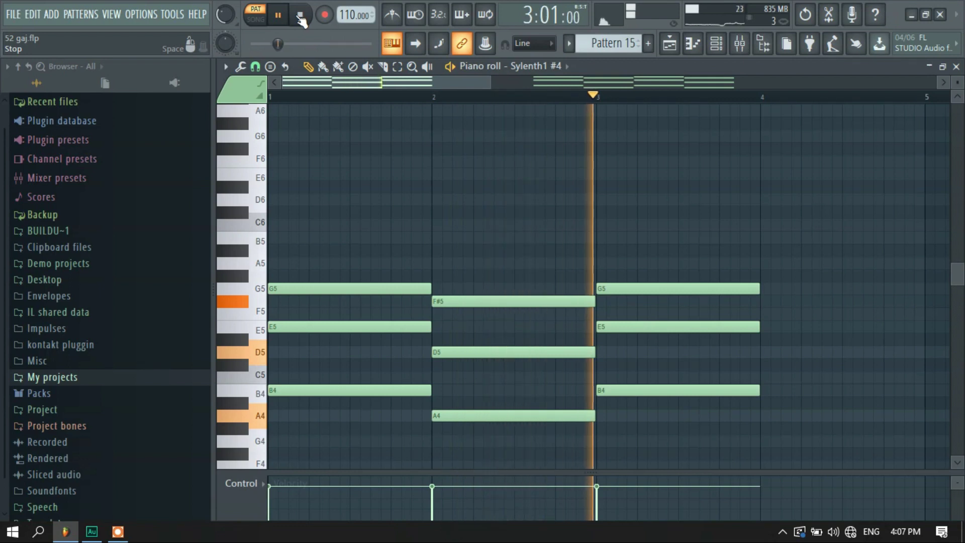
{"action": "left_click", "coordinate": [300, 15]}
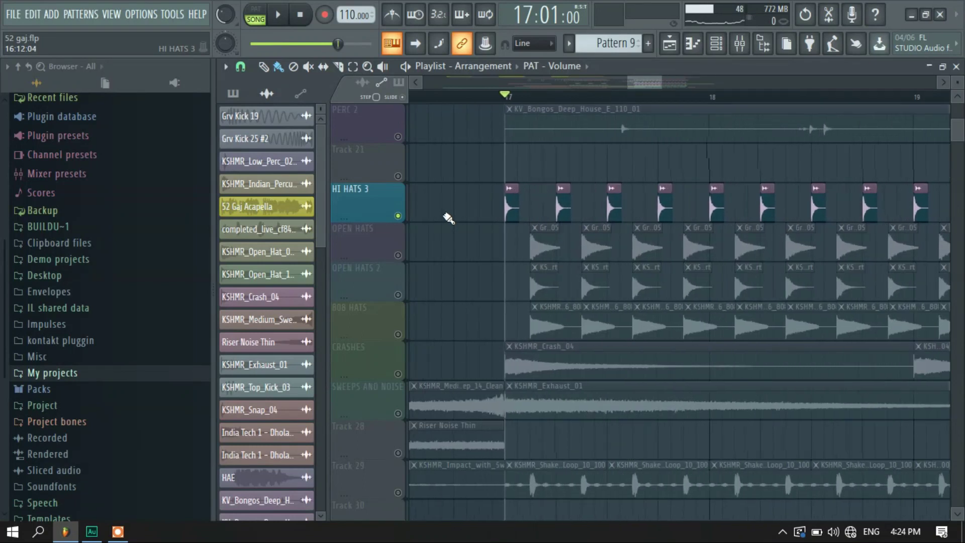
Step: Audition the HI HATS 3, OPEN HATS and OPEN HATS 2 tracks in solo, one after another, from bar 17
{"action": "key", "text": "space"}
{"action": "key", "text": "space"}
{"action": "left_click", "coordinate": [398, 255], "text": "ctrl"}
{"action": "key", "text": "space"}
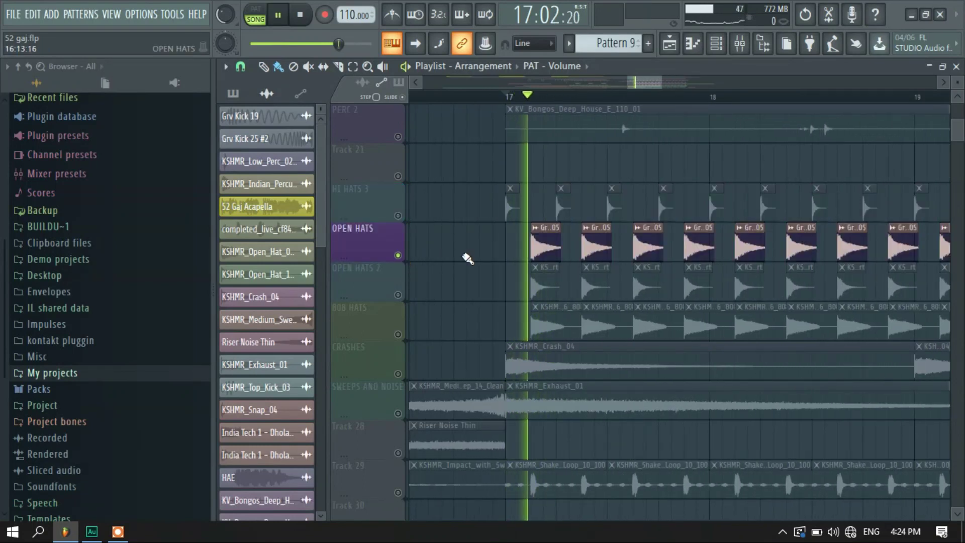
{"action": "scroll", "coordinate": [466, 274], "scroll_direction": "up", "scroll_amount": 1}
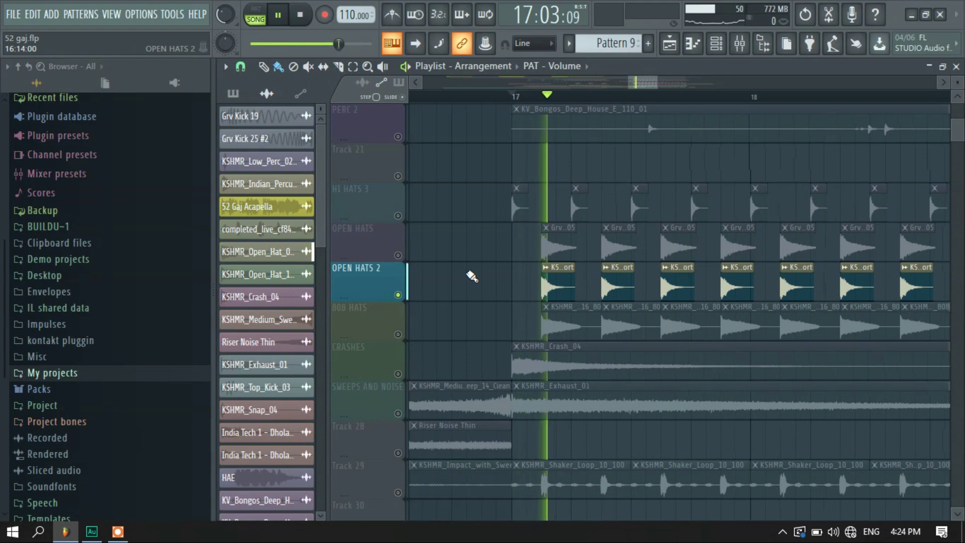
{"action": "key", "text": "space"}
Step: Solo and play the 808 HATS track, followed by the CRASHES track, from bar 17
{"action": "left_click", "coordinate": [447, 325], "text": "ctrl"}
{"action": "key", "text": "space"}
{"action": "key", "text": "space"}
{"action": "left_click", "coordinate": [410, 371], "text": "ctrl"}
{"action": "key", "text": "space"}
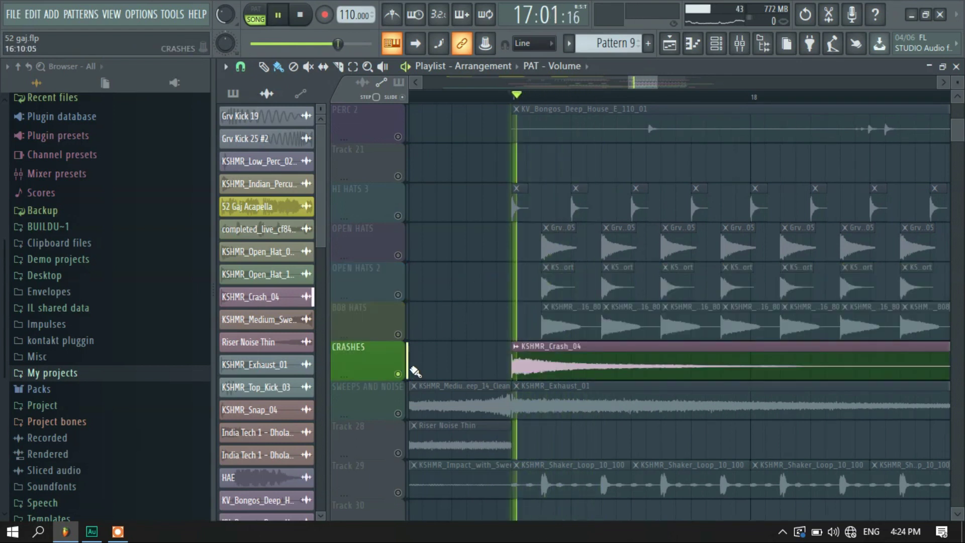
{"action": "key", "text": "space"}
Step: Solo and play the SWEEPS AND NOISE track, followed by another track below it, from bar 17
{"action": "left_click", "coordinate": [404, 402], "text": "ctrl"}
{"action": "key", "text": "space"}
{"action": "key", "text": "space"}
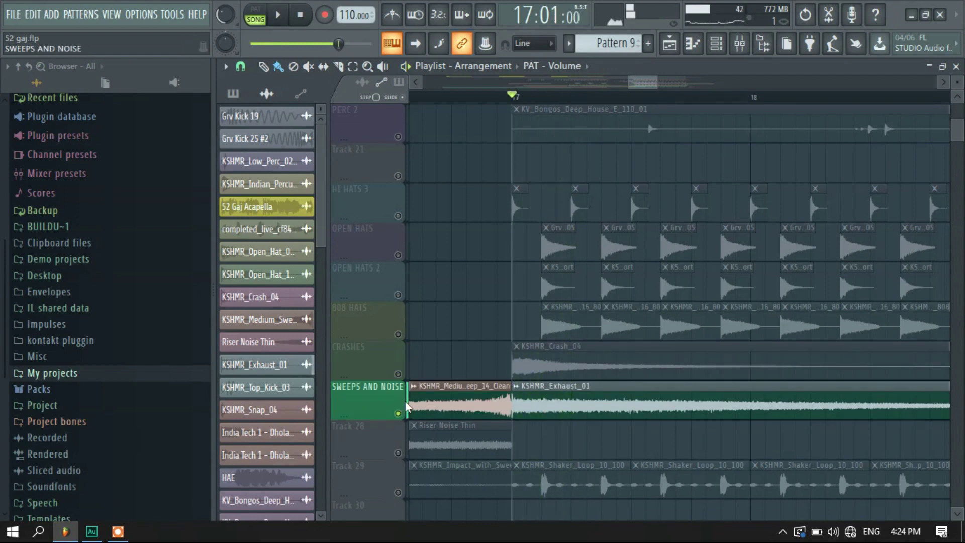
{"action": "scroll", "coordinate": [406, 406], "scroll_direction": "down", "scroll_amount": 3}
{"action": "left_click", "coordinate": [407, 376], "text": "ctrl"}
{"action": "key", "text": "space"}
{"action": "key", "text": "space"}
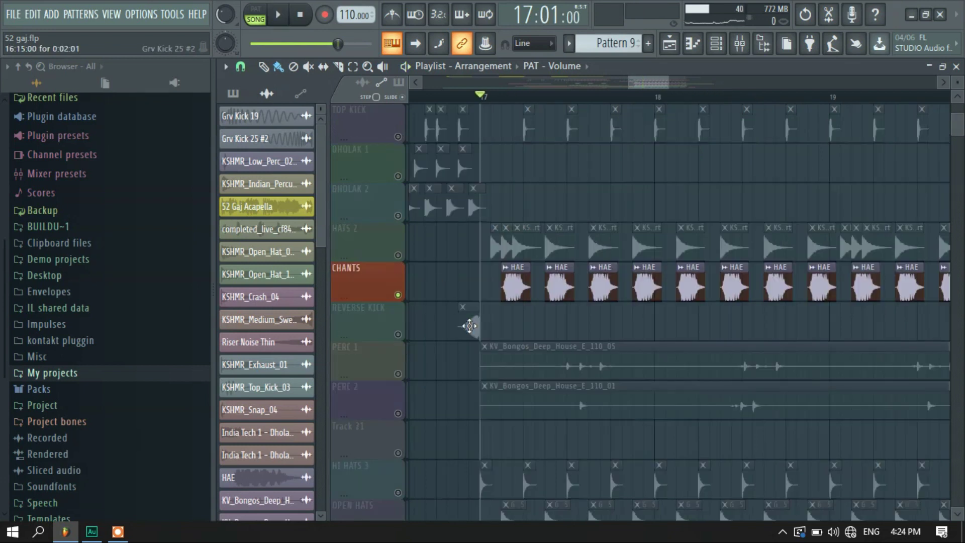
Step: Play the CHANTS track in solo, followed by PERC 1 and PERC 2 together
{"action": "key", "text": "space"}
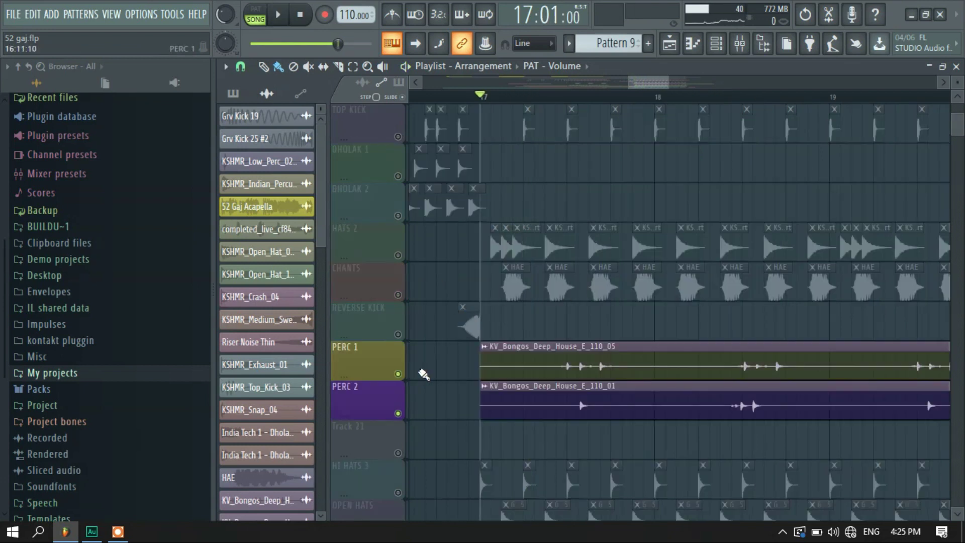
{"action": "key", "text": "space"}
{"action": "key", "text": "space"}
Step: Solo and play the KICK, SNAPS and TOP KICK tracks one after another from bar 17
{"action": "left_click", "coordinate": [398, 334], "text": "ctrl"}
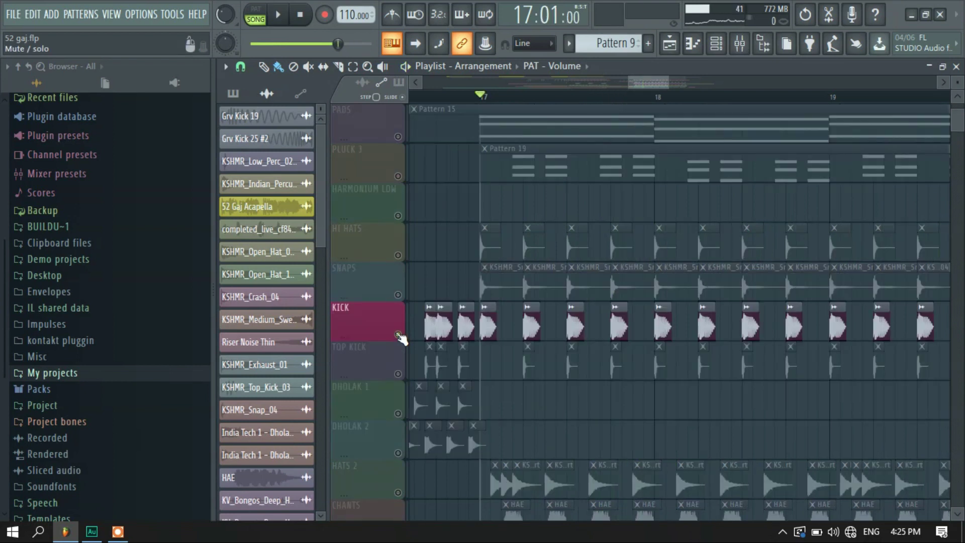
{"action": "key", "text": "space"}
{"action": "key", "text": "space"}
{"action": "left_click", "coordinate": [398, 296], "text": "ctrl"}
{"action": "key", "text": "space"}
{"action": "key", "text": "space"}
{"action": "left_click", "coordinate": [398, 374], "text": "ctrl"}
{"action": "key", "text": "space"}
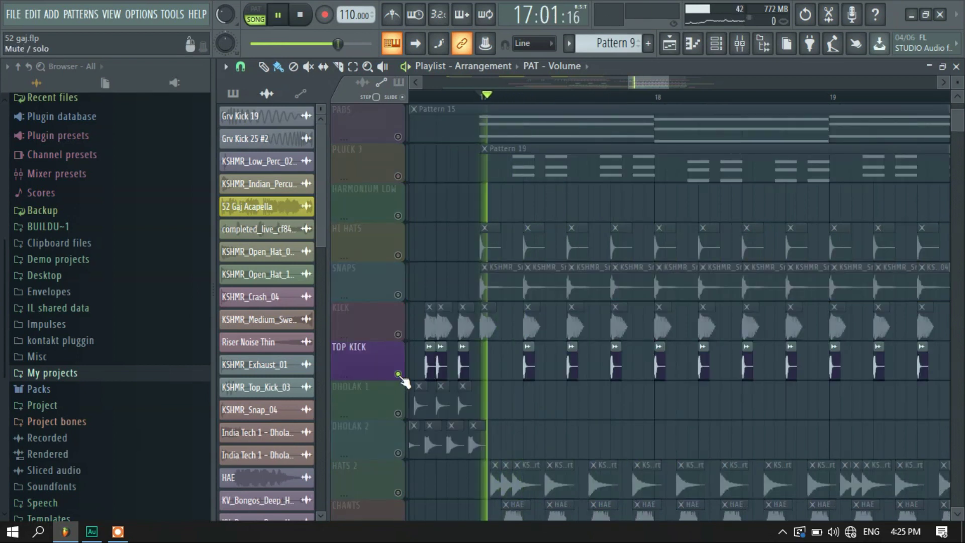
{"action": "key", "text": "space"}
Step: Unmute KICK, SNAPS and HI HATS alongside TOP KICK, and play the drum and percussion tracks together from bar 17
{"action": "left_click", "coordinate": [398, 335]}
{"action": "left_click", "coordinate": [398, 295]}
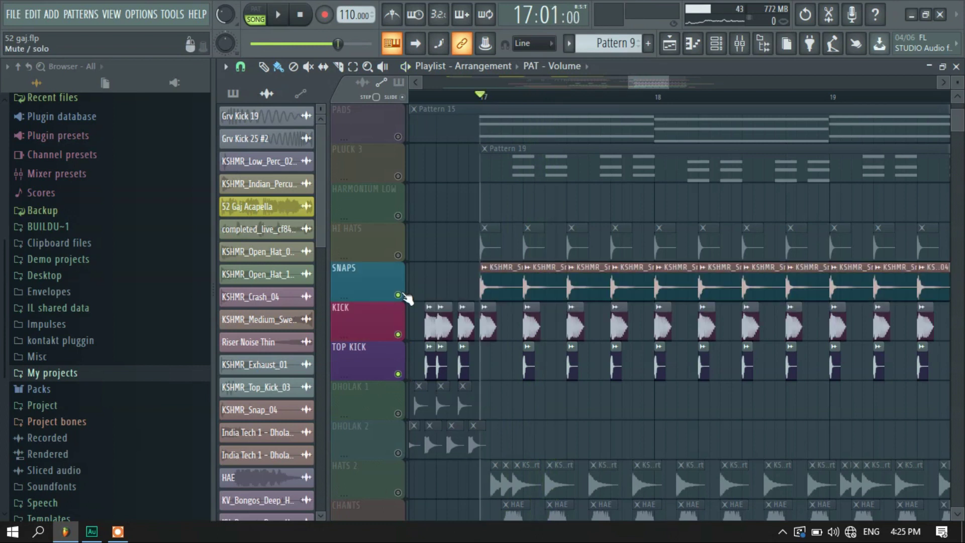
{"action": "left_click", "coordinate": [397, 256]}
{"action": "key", "text": "space"}
{"action": "scroll", "coordinate": [405, 260], "scroll_direction": "down", "scroll_amount": 5}
{"action": "scroll", "coordinate": [472, 201], "scroll_direction": "up", "scroll_amount": 4}
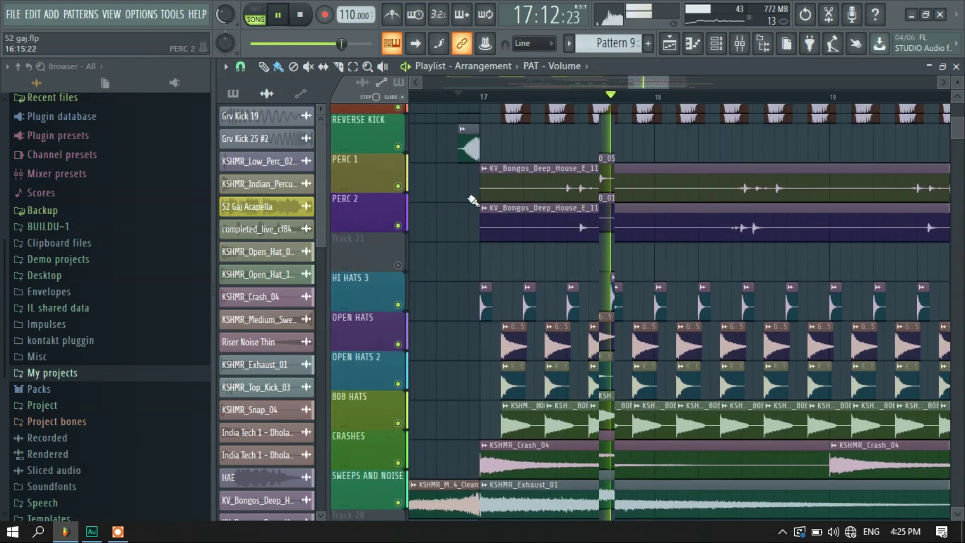
{"action": "scroll", "coordinate": [472, 201], "scroll_direction": "up", "scroll_amount": 5}
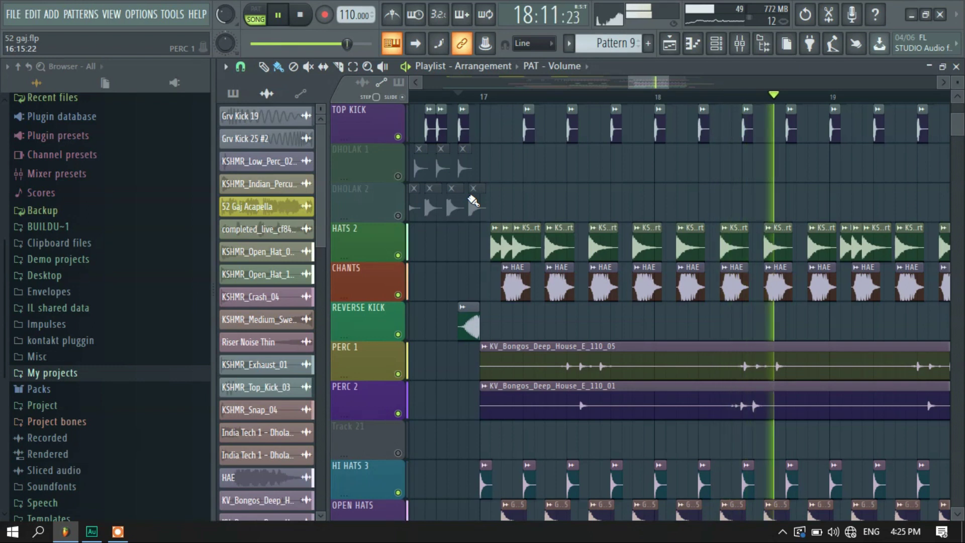
{"action": "scroll", "coordinate": [473, 201], "scroll_direction": "down", "scroll_amount": 3, "text": "ctrl"}
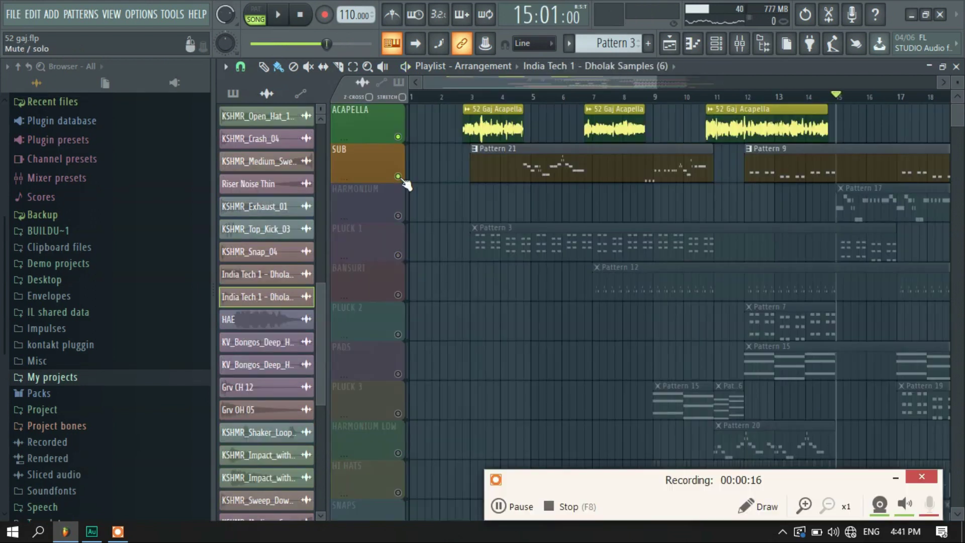
Step: Toggle the solo state of the SUB track, and set the playhead just before bar 16 at the DHOLAK 1 and DHOLAK 2 clips
{"action": "right_click", "coordinate": [398, 176]}
{"action": "right_click", "coordinate": [397, 176]}
{"action": "right_click", "coordinate": [398, 176]}
{"action": "right_click", "coordinate": [398, 177]}
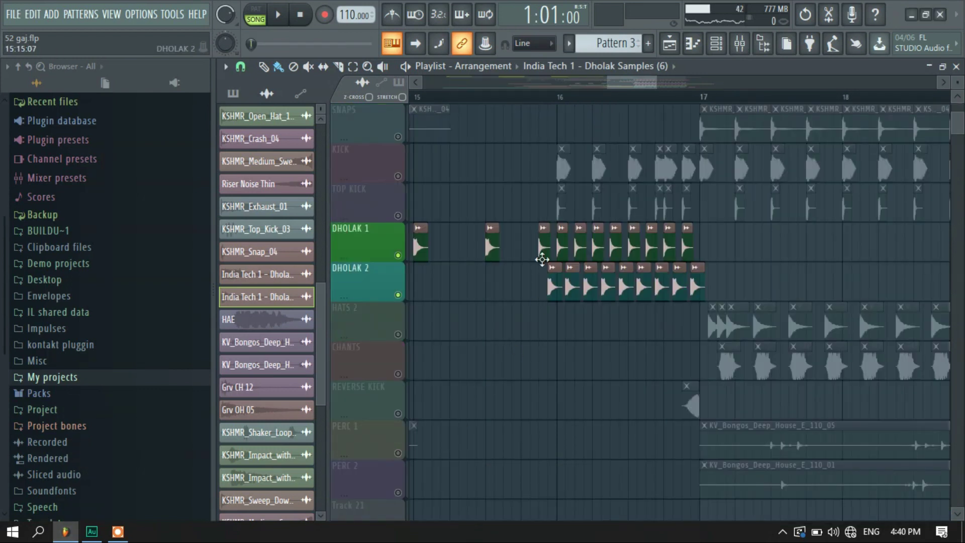
{"action": "left_click", "coordinate": [542, 97]}
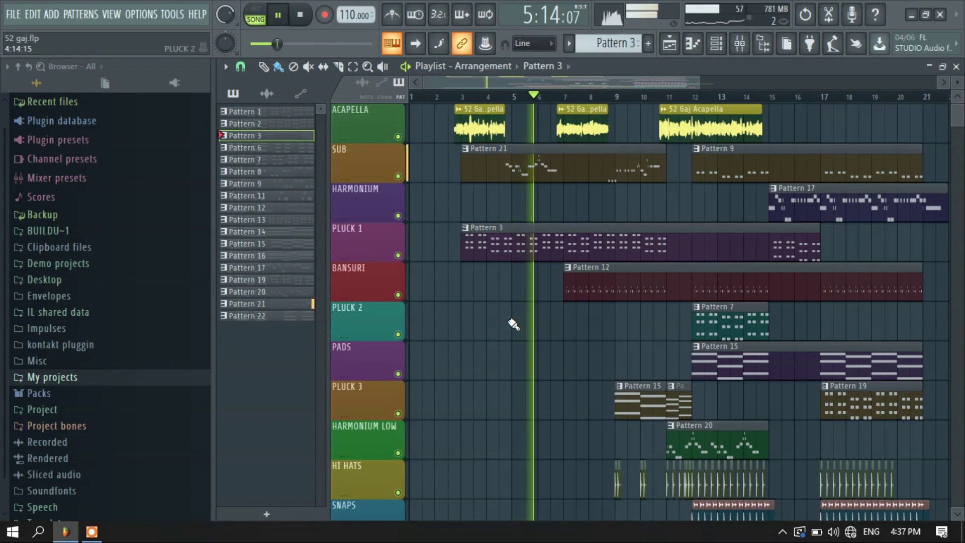
Step: Examine the playlist tracks from ACAPELLA through Track 32 while the full arrangement plays, and stop playback just after bar 21
{"action": "scroll", "coordinate": [514, 324], "scroll_direction": "down", "scroll_amount": 1}
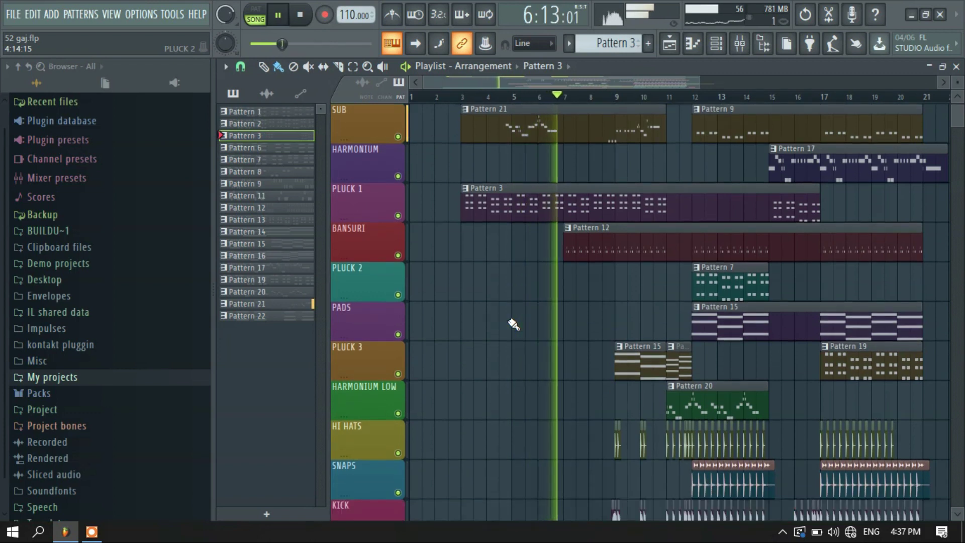
{"action": "scroll", "coordinate": [513, 324], "scroll_direction": "down", "scroll_amount": 6}
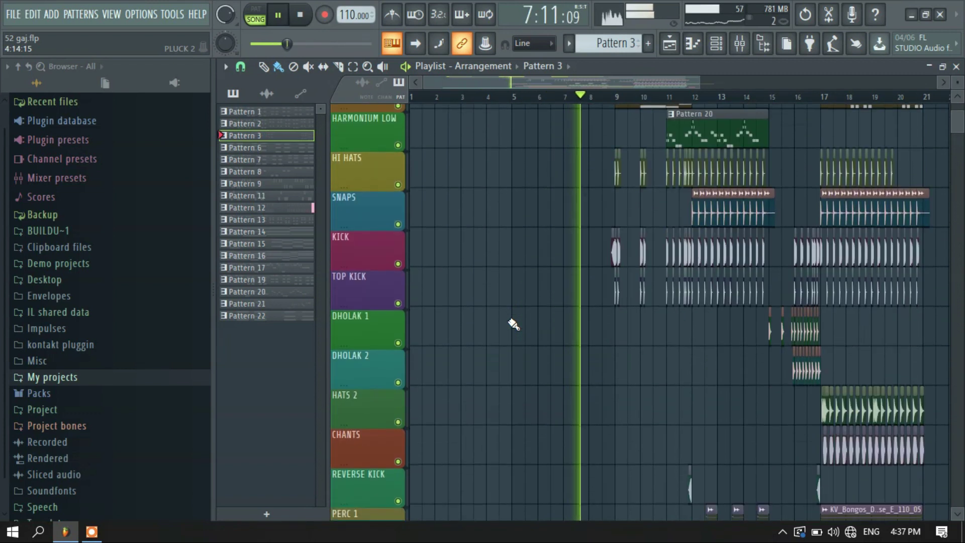
{"action": "scroll", "coordinate": [513, 324], "scroll_direction": "down", "scroll_amount": 6}
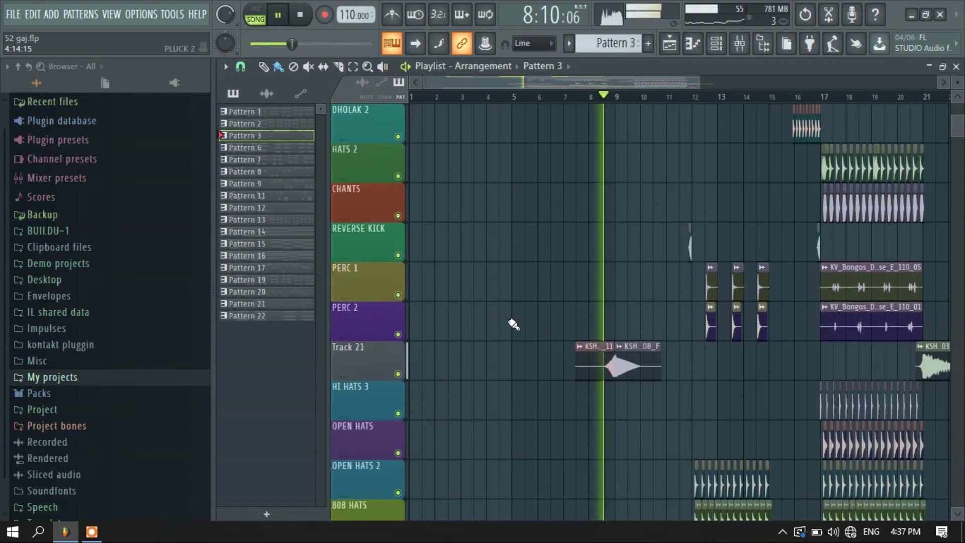
{"action": "scroll", "coordinate": [514, 324], "scroll_direction": "down", "scroll_amount": 5}
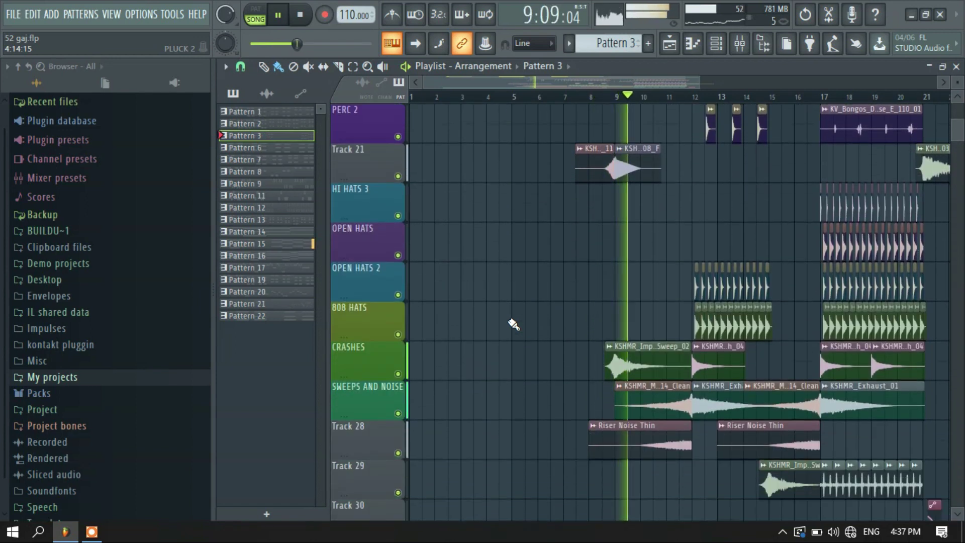
{"action": "scroll", "coordinate": [514, 324], "scroll_direction": "down", "scroll_amount": 1}
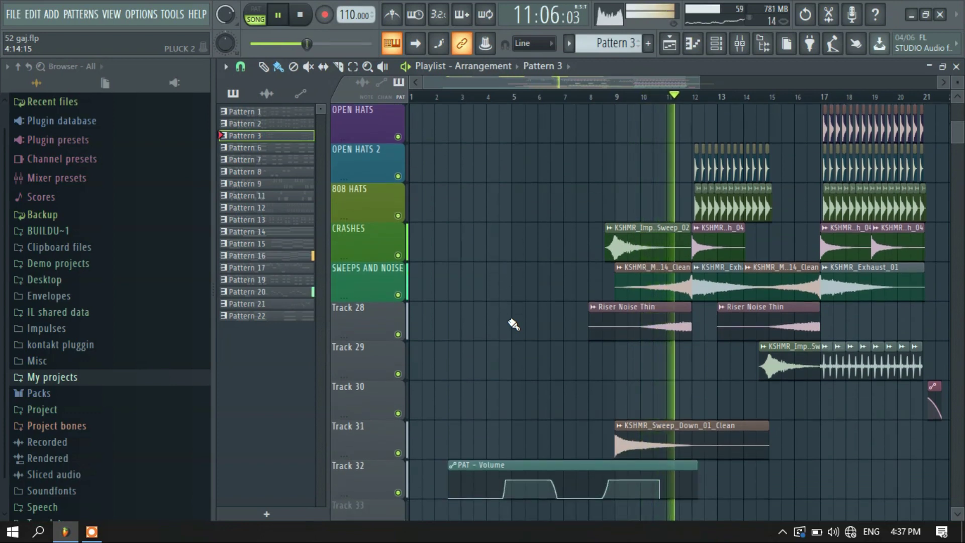
{"action": "scroll", "coordinate": [520, 320], "scroll_direction": "up", "scroll_amount": 5}
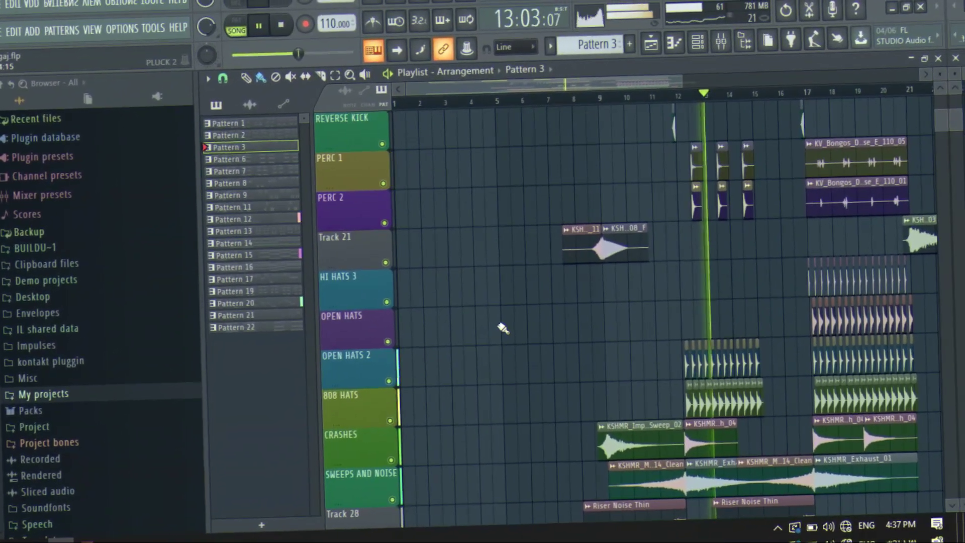
{"action": "scroll", "coordinate": [501, 328], "scroll_direction": "up", "scroll_amount": 8}
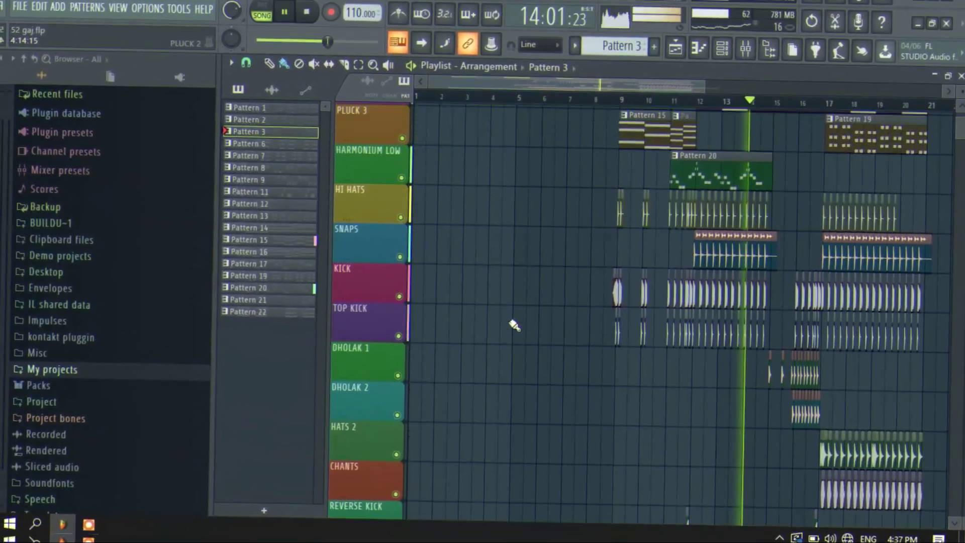
{"action": "scroll", "coordinate": [521, 323], "scroll_direction": "up", "scroll_amount": 2}
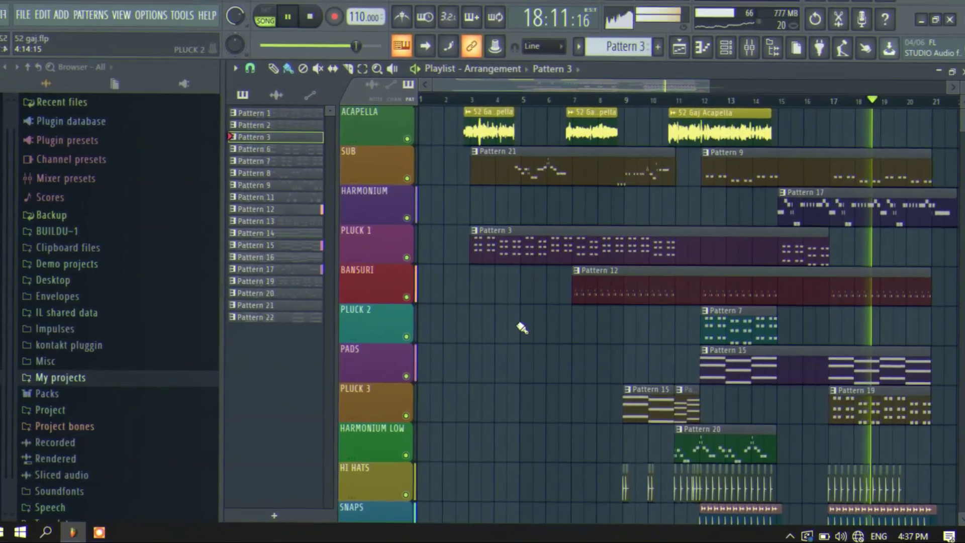
{"action": "scroll", "coordinate": [523, 323], "scroll_direction": "down", "scroll_amount": 5}
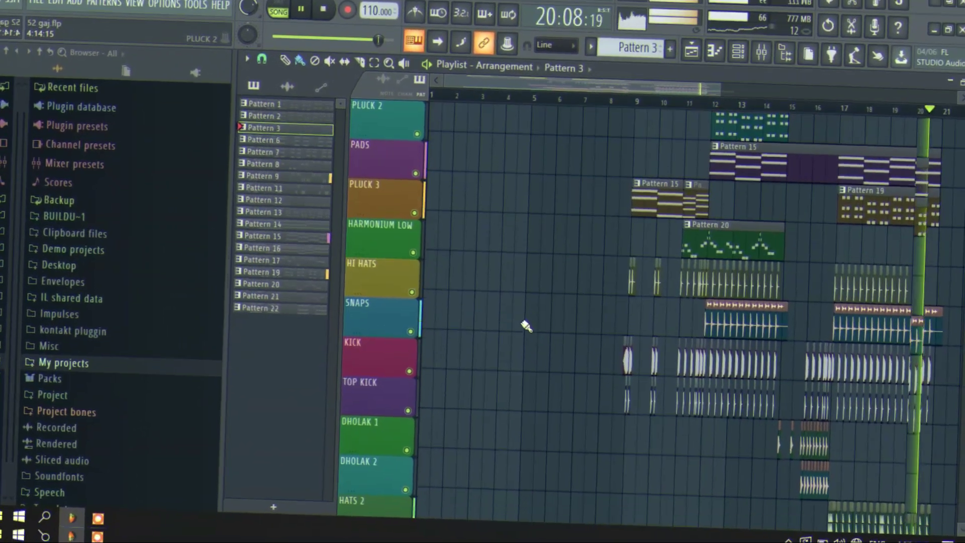
{"action": "scroll", "coordinate": [517, 324], "scroll_direction": "down", "scroll_amount": 1}
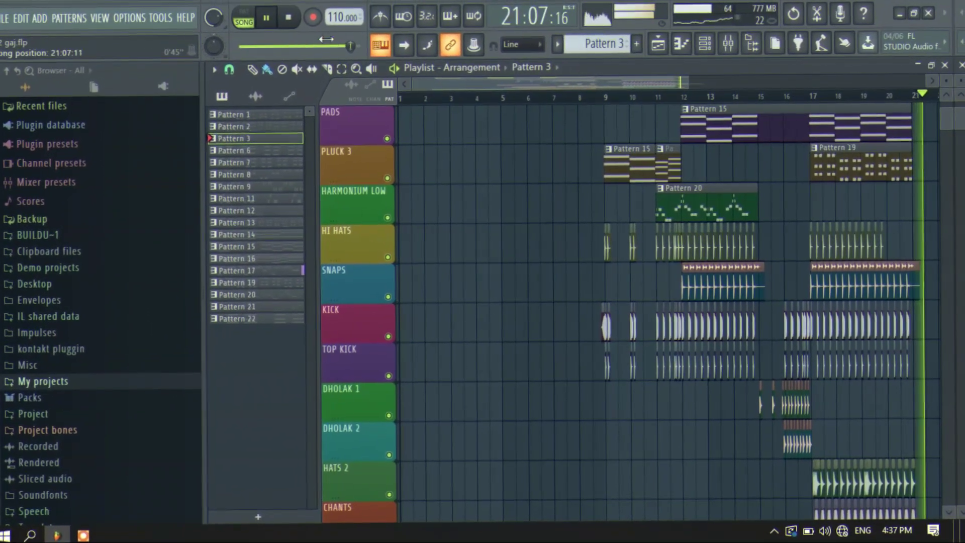
{"action": "left_click", "coordinate": [303, 7]}
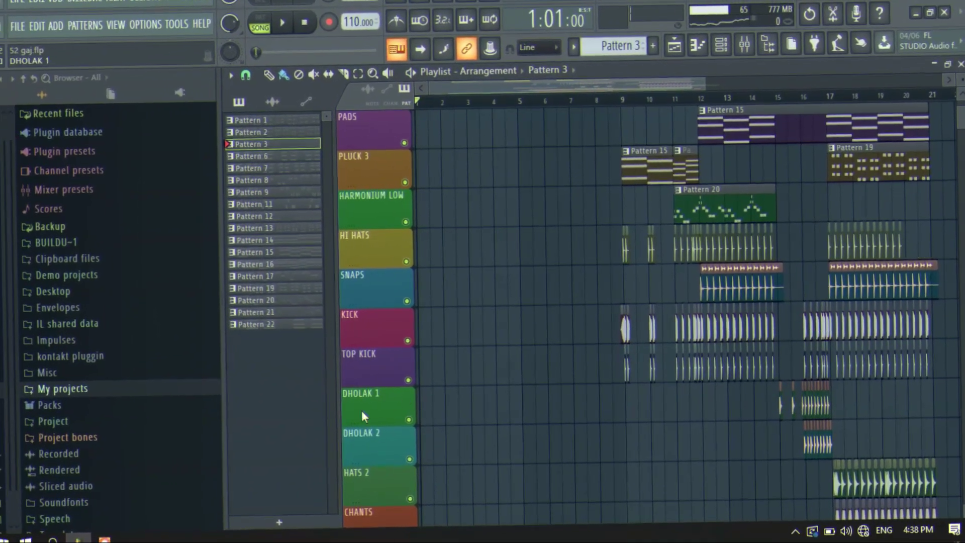